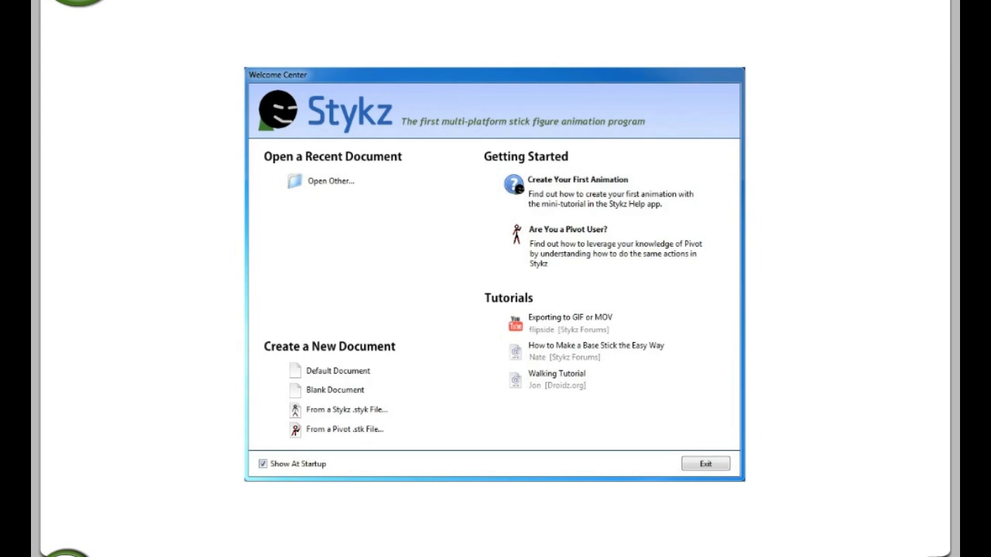
# Create a default document and move the stick figure to the lower-left corner of the stage in frame 1
pyautogui.click(374, 378)
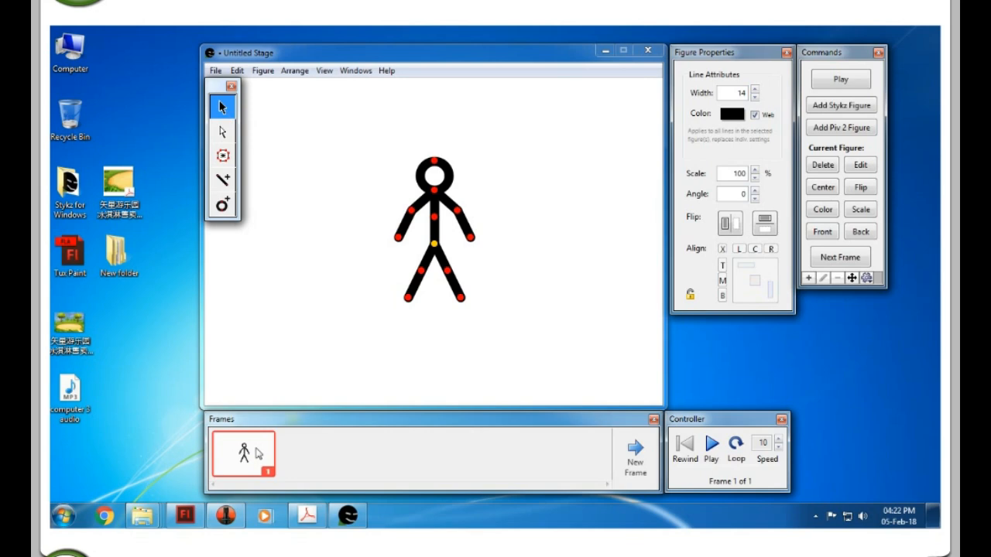
pyautogui.click(258, 454)
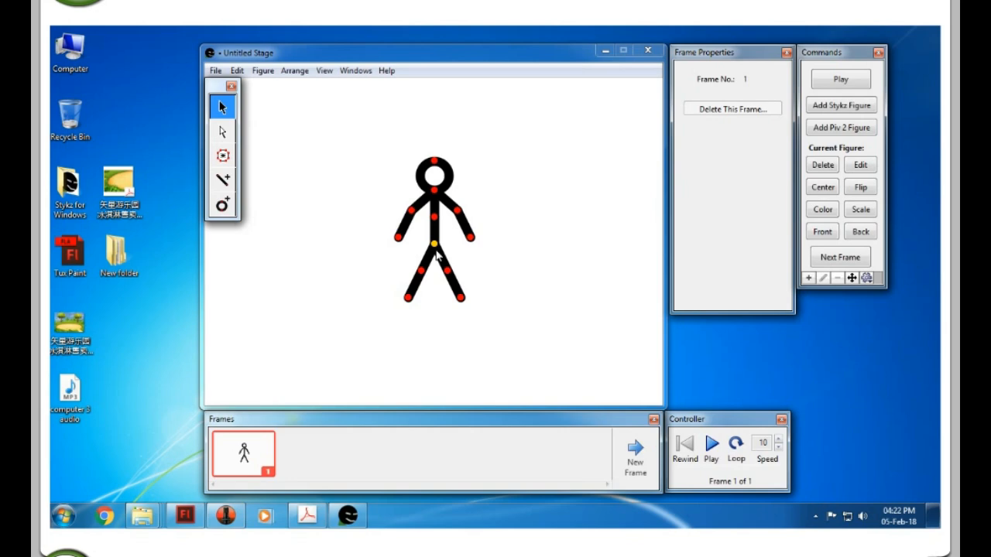
pyautogui.moveTo(436, 254); pyautogui.dragTo(246, 354)
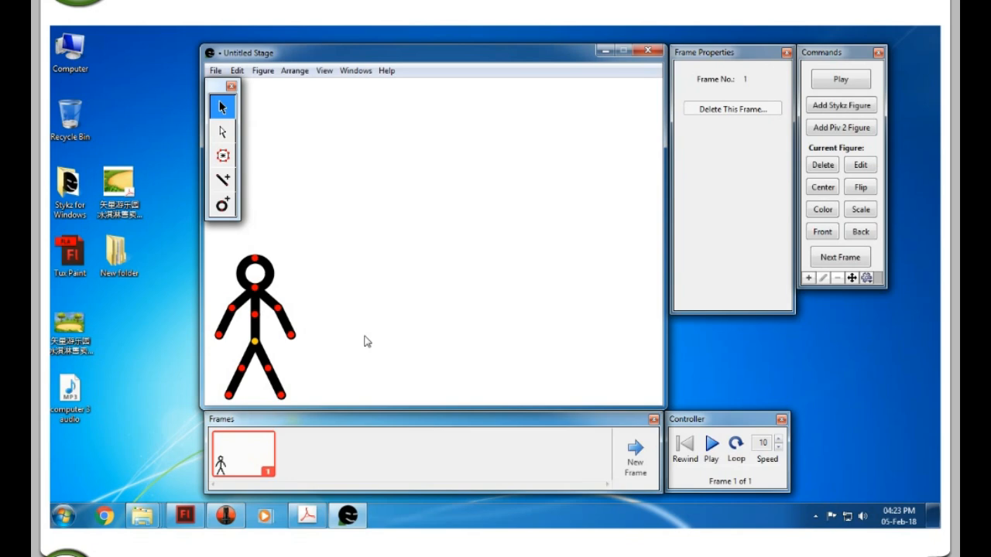
# Add frame 2 and shift the whole stick figure about one figure width to the right along the ground
pyautogui.click(635, 460)
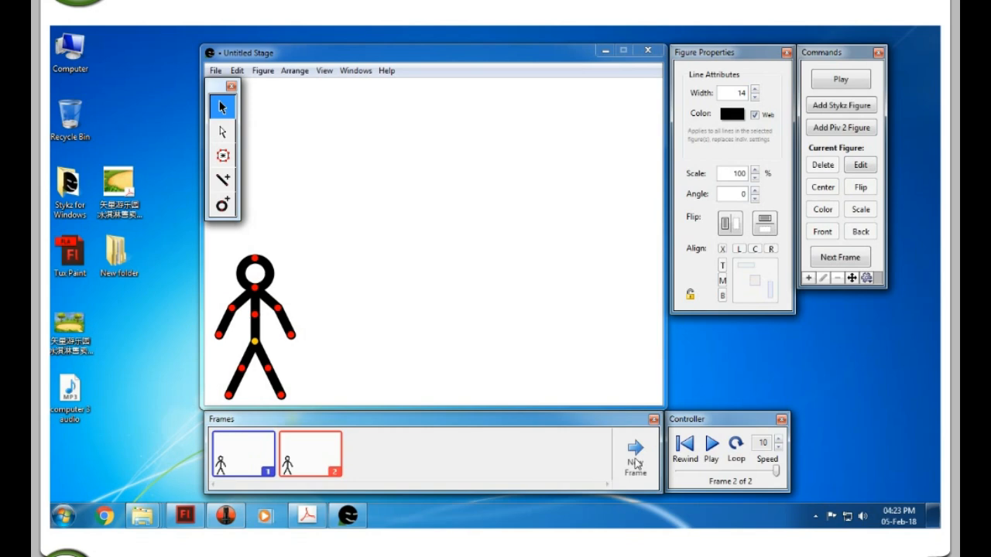
pyautogui.click(310, 449)
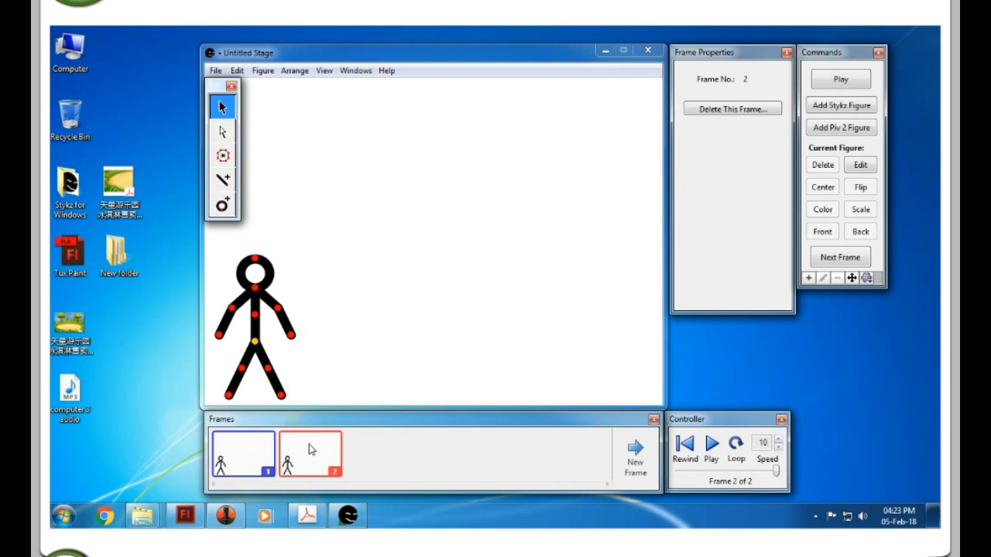
pyautogui.moveTo(775, 469)
pyautogui.mouseDown()
pyautogui.moveTo(765, 470)
pyautogui.moveTo(776, 474)
pyautogui.mouseUp()
pyautogui.moveTo(264, 343); pyautogui.dragTo(368, 350)
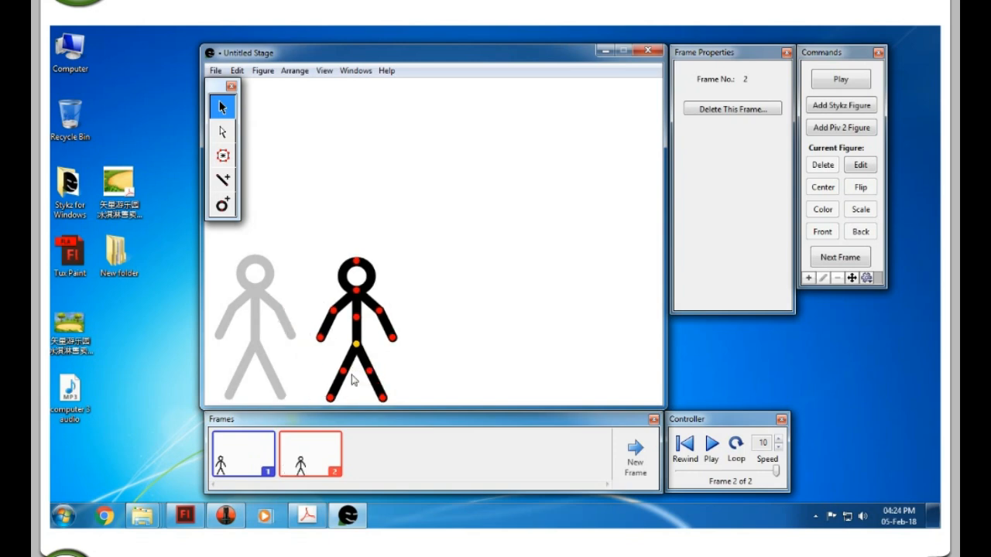
# Add frame 3 and raise the stick figure's left-side forearm so the hand points up and outward
pyautogui.click(324, 453)
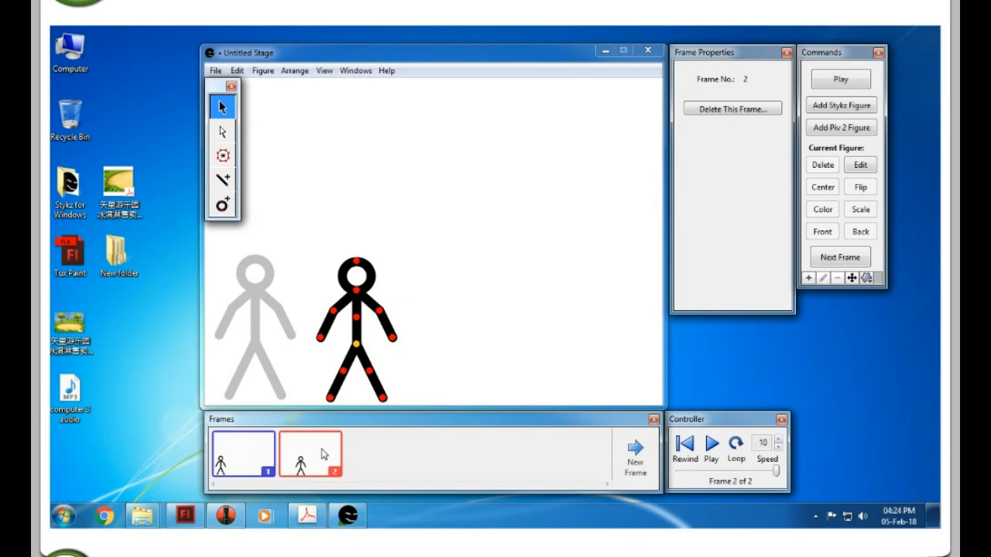
pyautogui.click(637, 463)
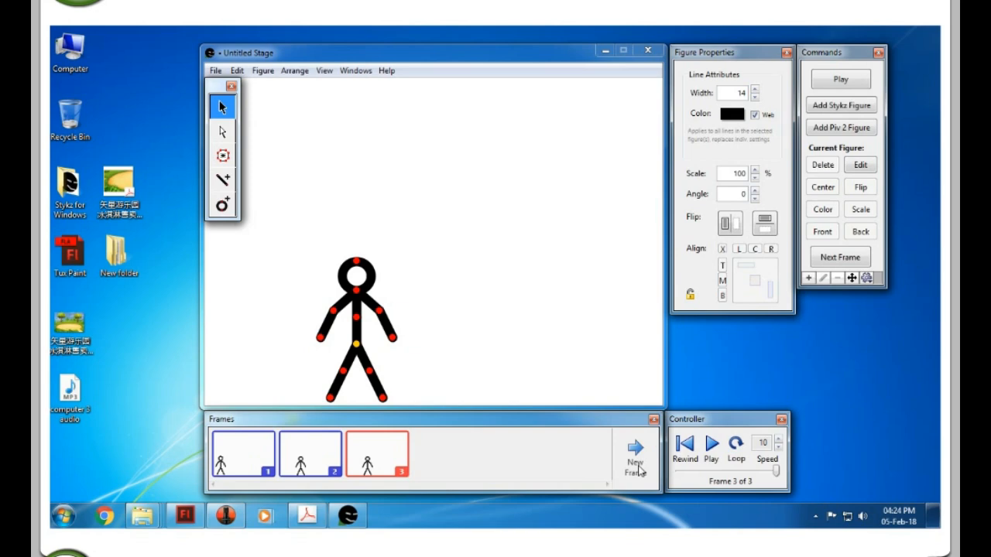
pyautogui.click(390, 453)
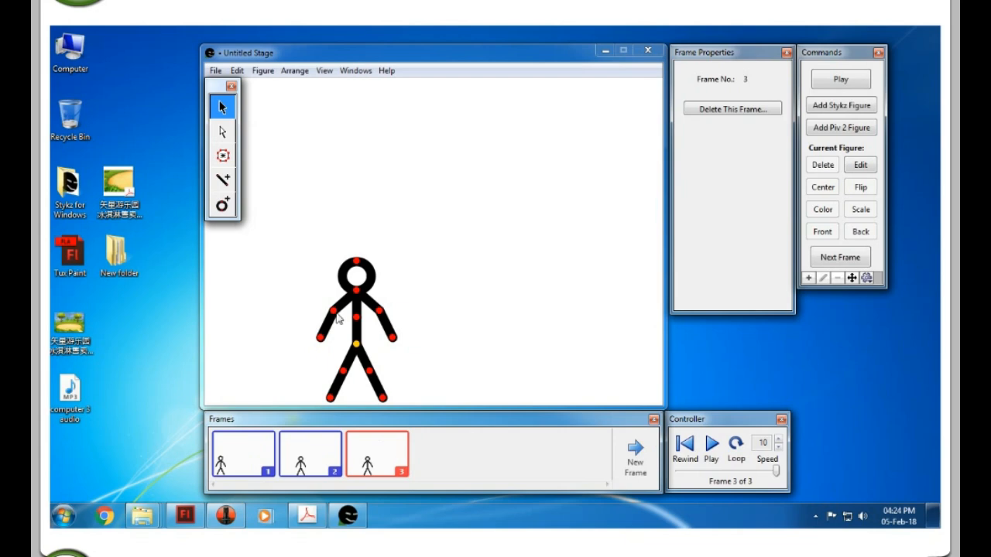
pyautogui.moveTo(320, 340); pyautogui.dragTo(308, 295)
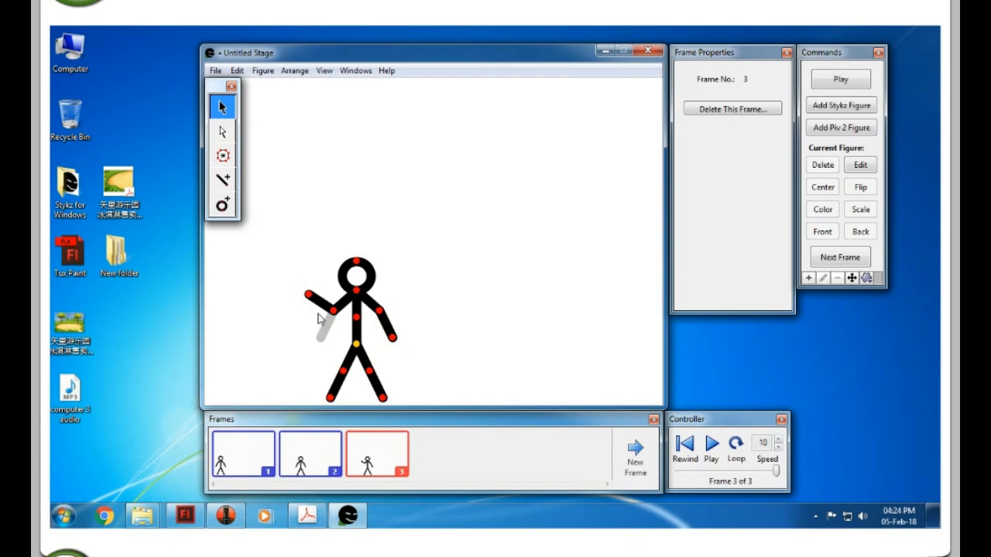
# Add frame 4 with the figure shifted right to mid-stage, its left-side forearm lowered and its right-side forearm raised
pyautogui.click(634, 455)
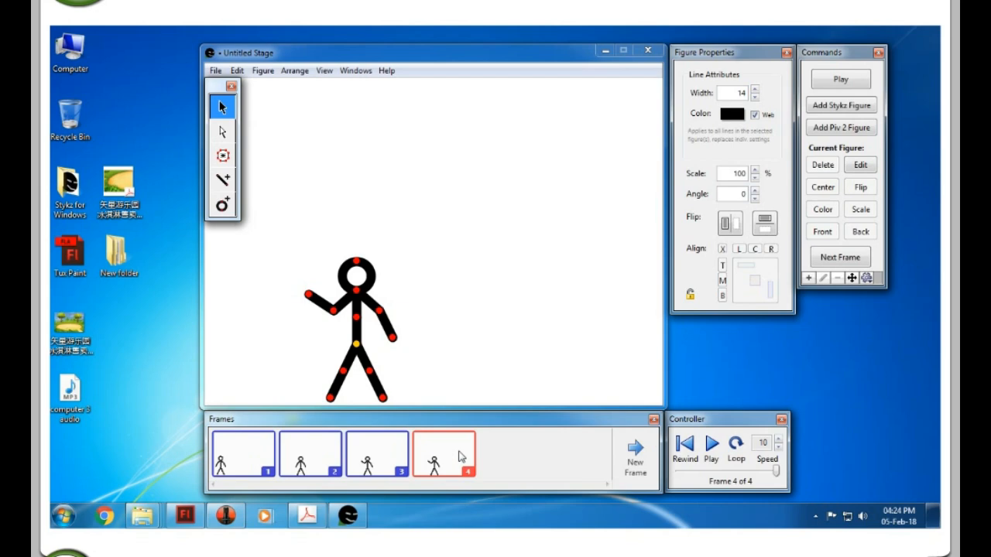
pyautogui.click(371, 348)
pyautogui.moveTo(370, 348); pyautogui.dragTo(446, 355)
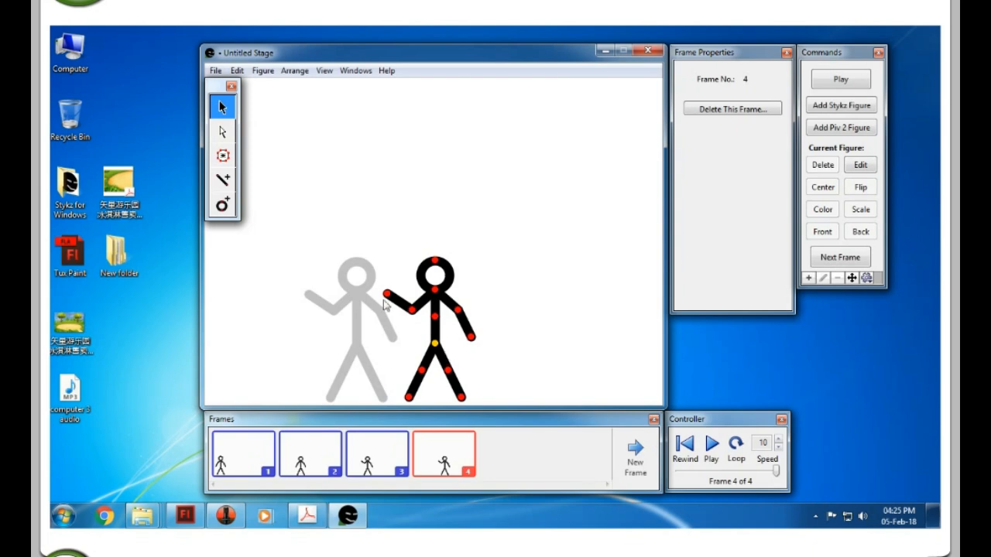
pyautogui.moveTo(383, 300); pyautogui.dragTo(391, 337)
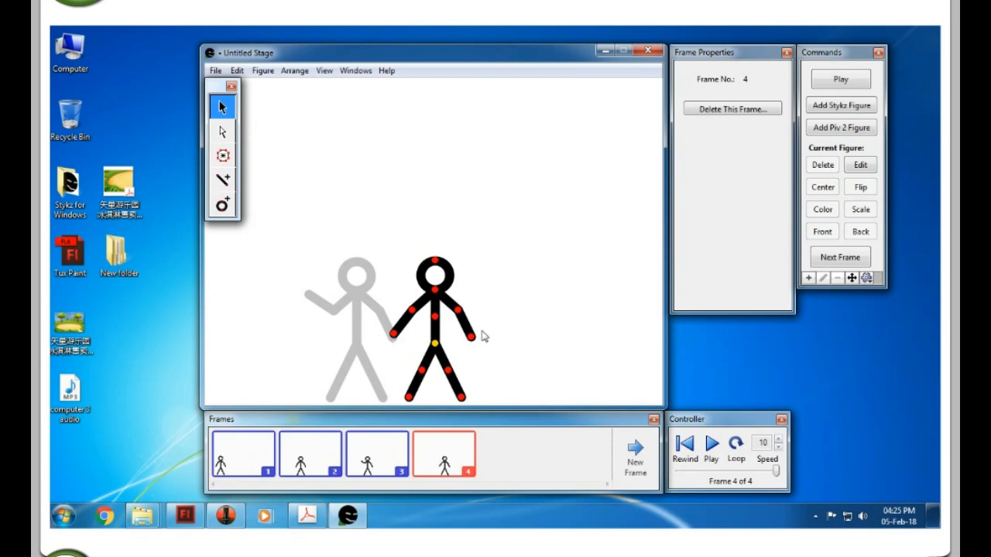
pyautogui.moveTo(472, 337); pyautogui.dragTo(480, 291)
# Add frame 5 with the figure moved further right, its left-side forearm raised and its right-side forearm lowered
pyautogui.click(636, 456)
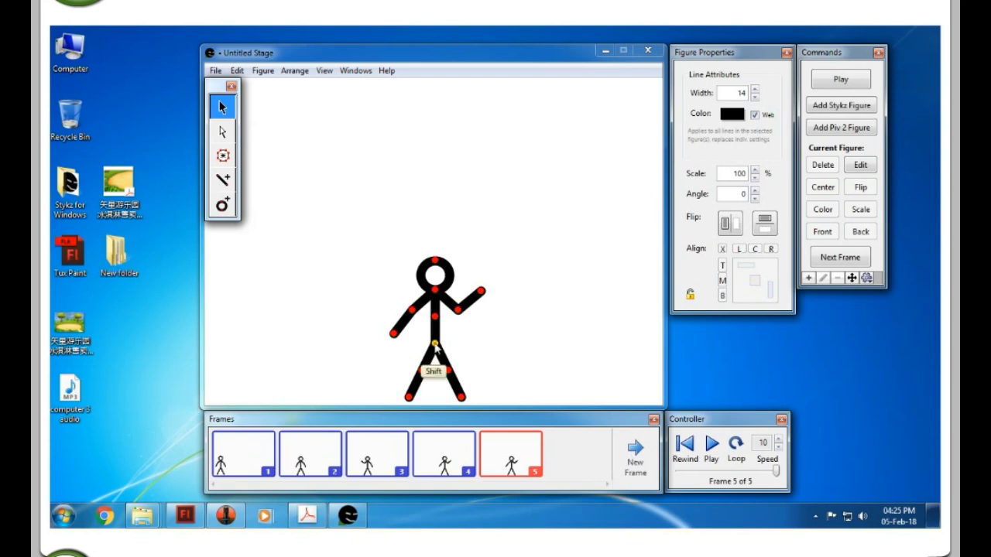
pyautogui.moveTo(434, 346); pyautogui.dragTo(529, 348)
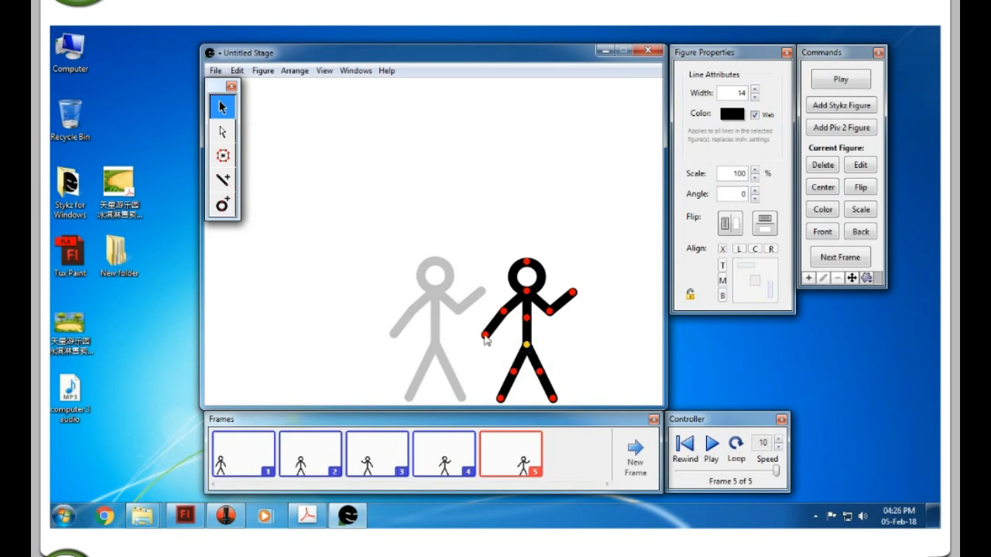
pyautogui.moveTo(484, 336); pyautogui.dragTo(479, 293)
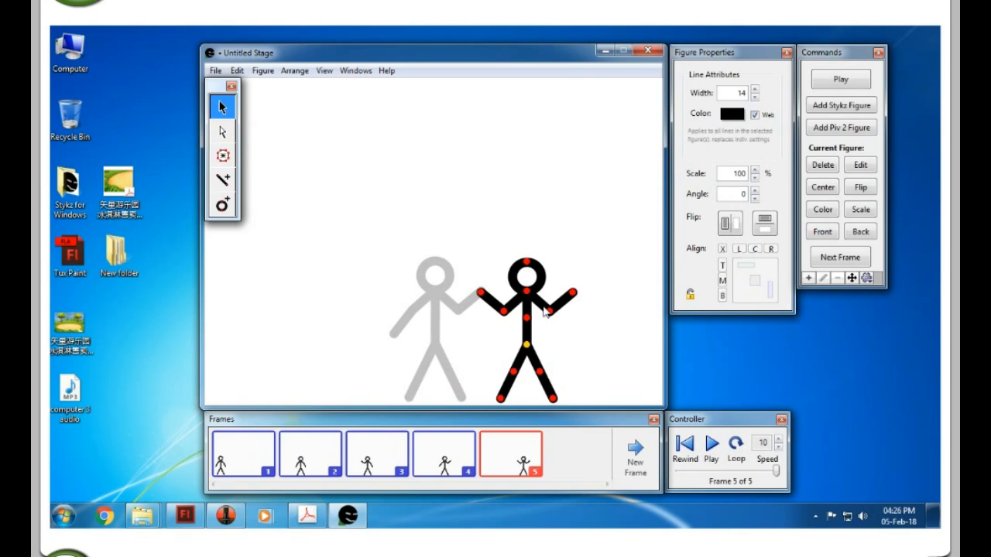
pyautogui.moveTo(586, 325); pyautogui.dragTo(593, 351)
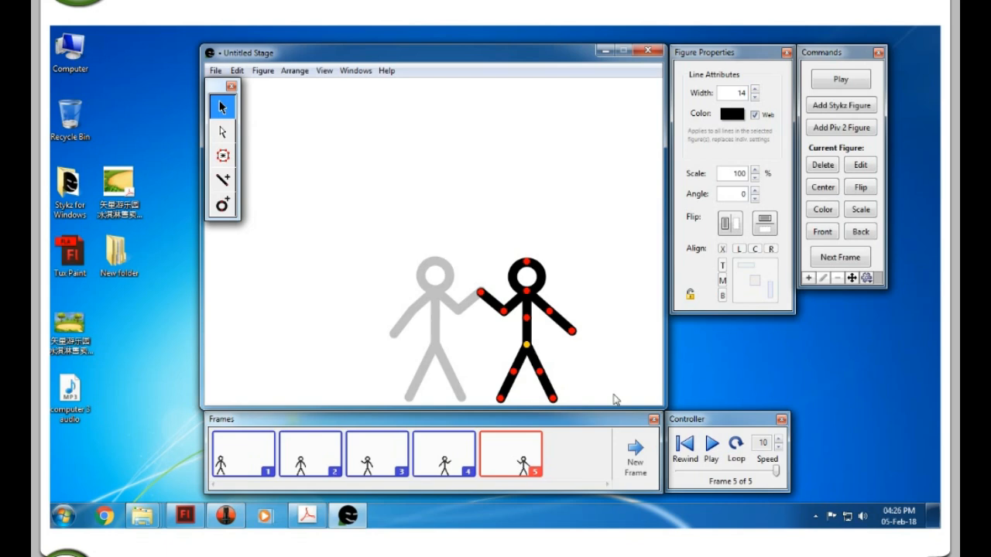
# Add frame 6 with the figure at the stage's right edge, its left-side forearm lowered and its right-side forearm raised
pyautogui.click(636, 449)
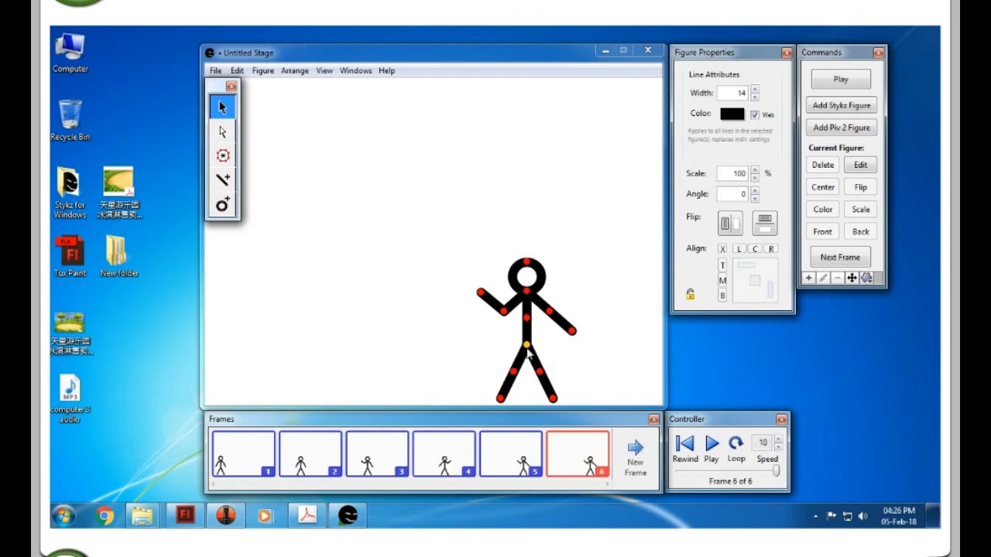
pyautogui.moveTo(527, 349); pyautogui.dragTo(610, 350)
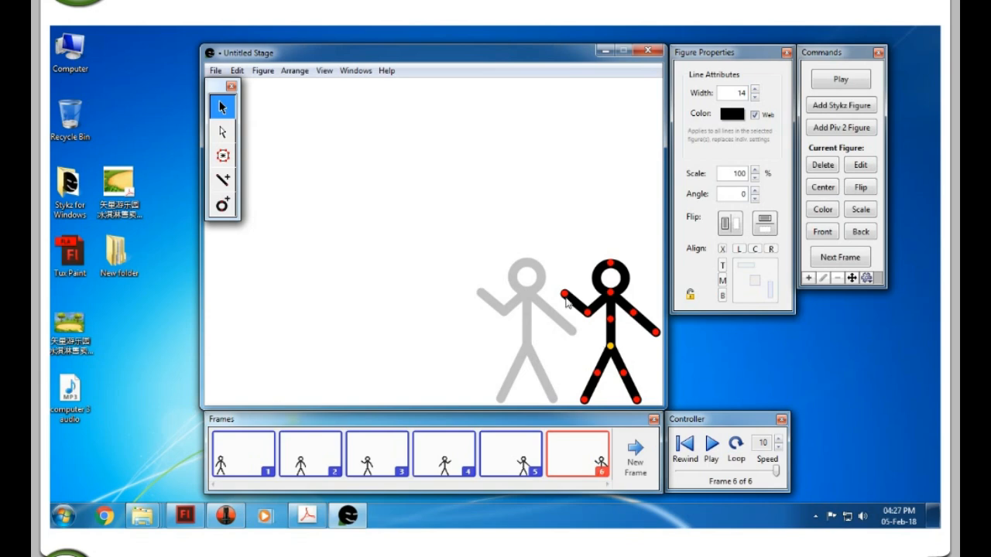
pyautogui.moveTo(566, 298); pyautogui.dragTo(573, 332)
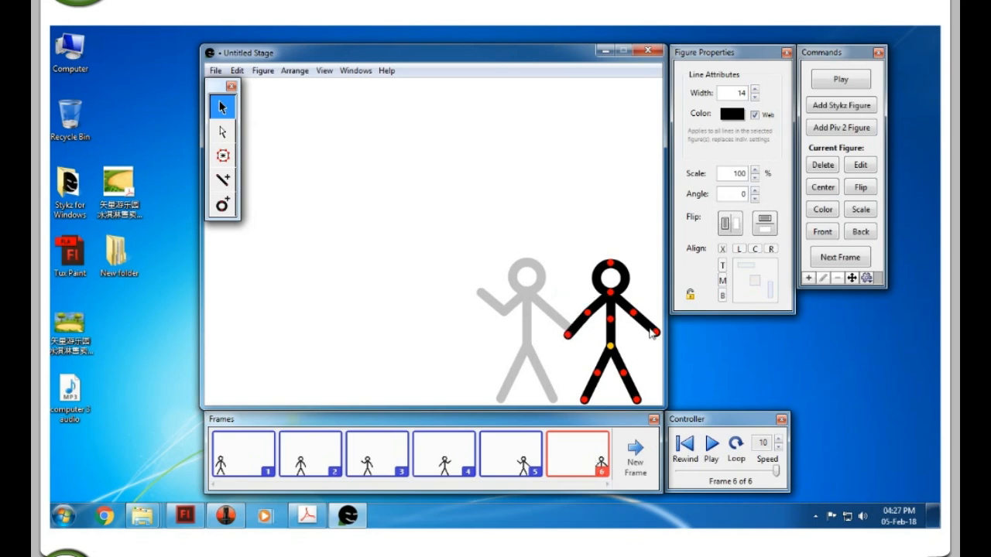
pyautogui.moveTo(654, 331); pyautogui.dragTo(649, 302)
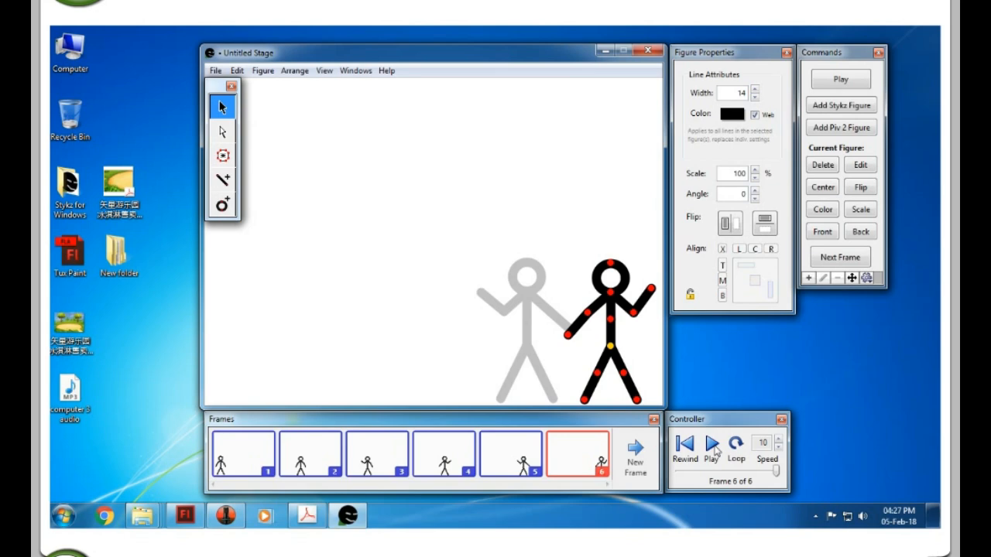
# Play the six-frame animation in the preview player, replay it, and close the player
pyautogui.click(713, 449)
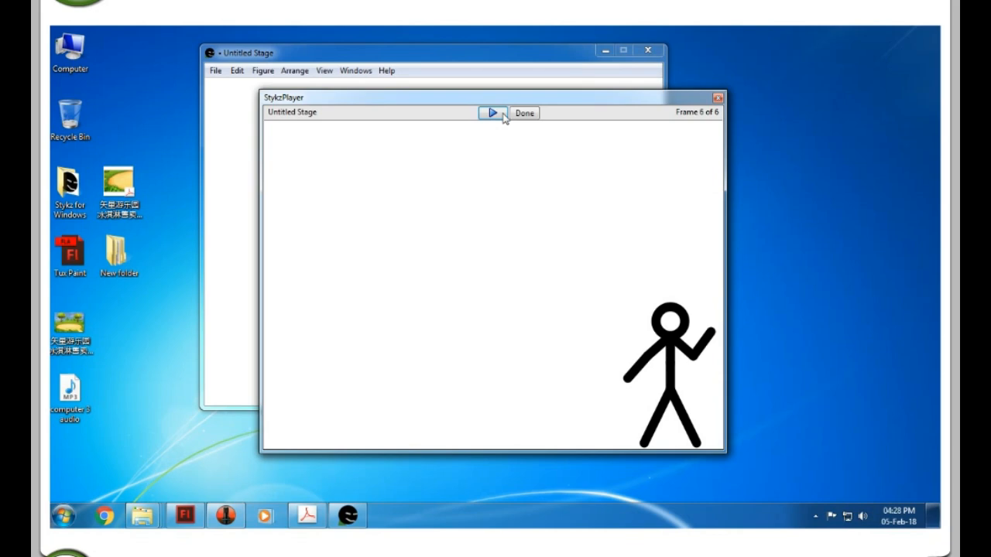
pyautogui.click(503, 115)
pyautogui.click(524, 114)
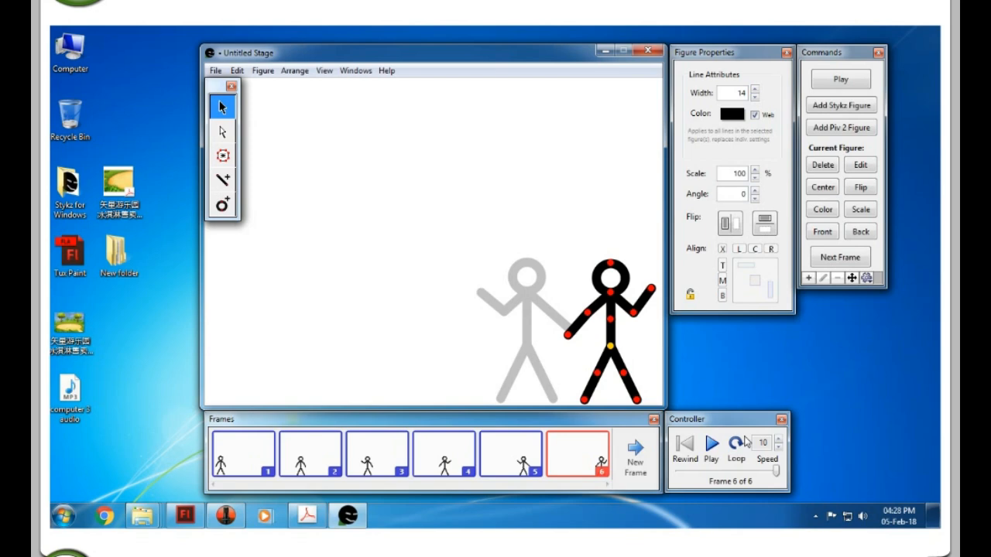
# Turn on looping and preview the repeating animation, pausing and resuming it before closing the player
pyautogui.click(741, 449)
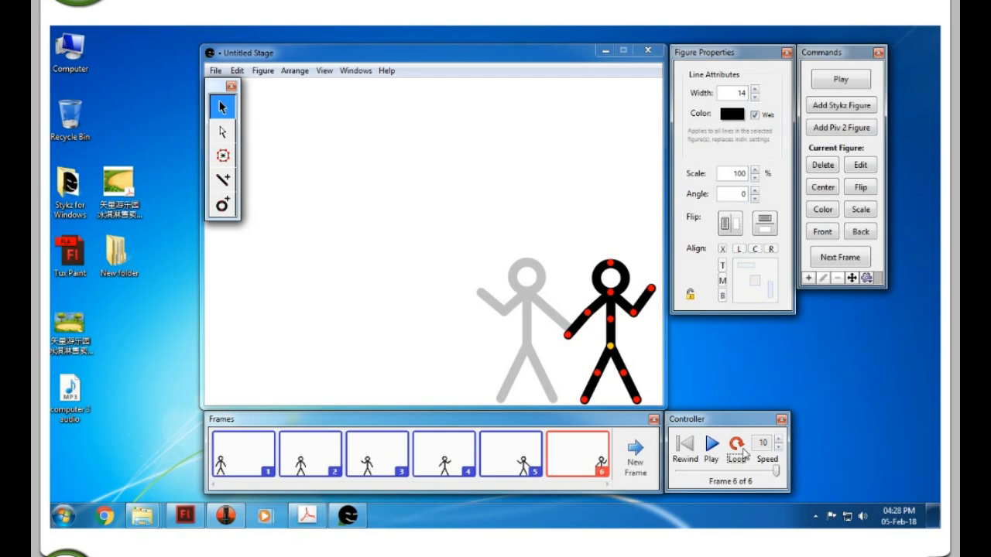
pyautogui.click(712, 444)
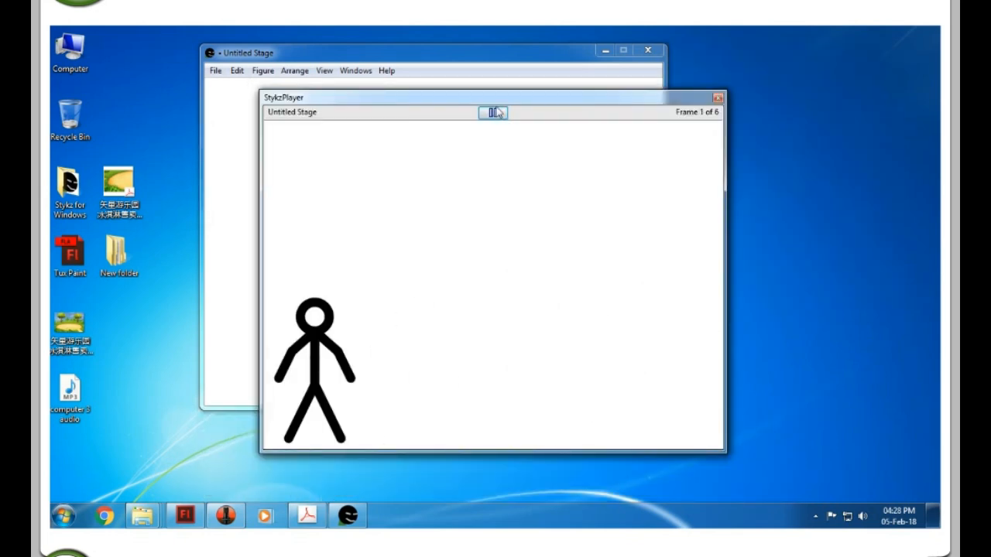
pyautogui.click(493, 113)
pyautogui.click(499, 115)
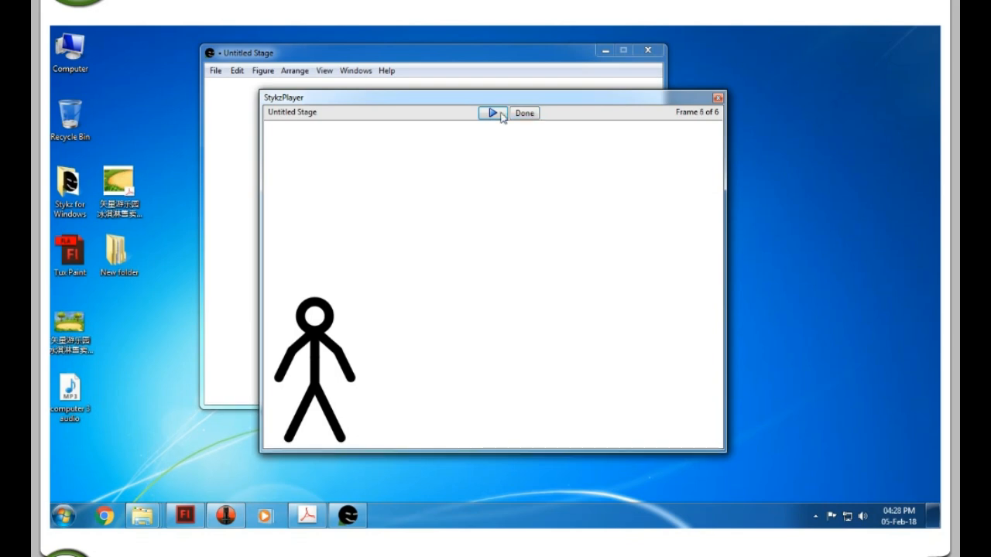
pyautogui.click(493, 113)
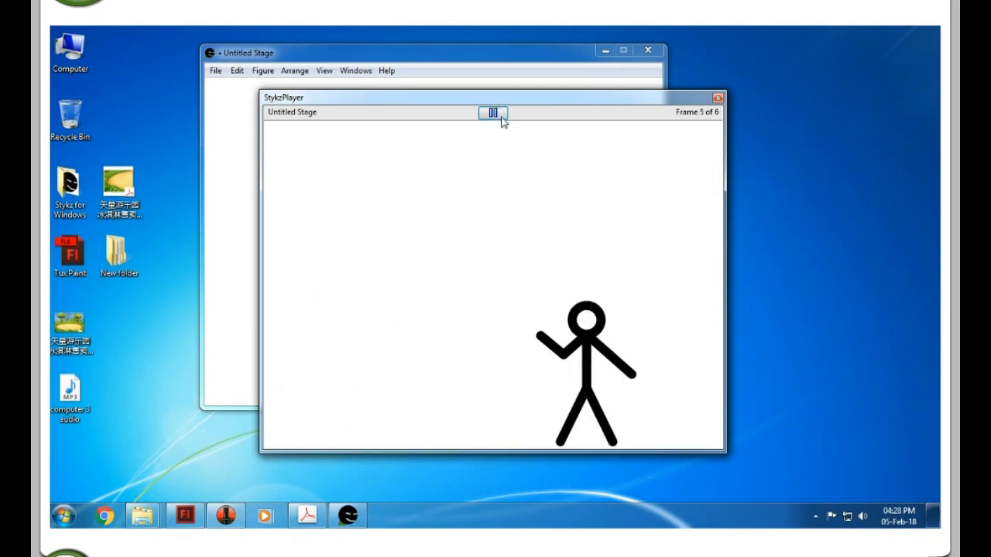
pyautogui.click(493, 113)
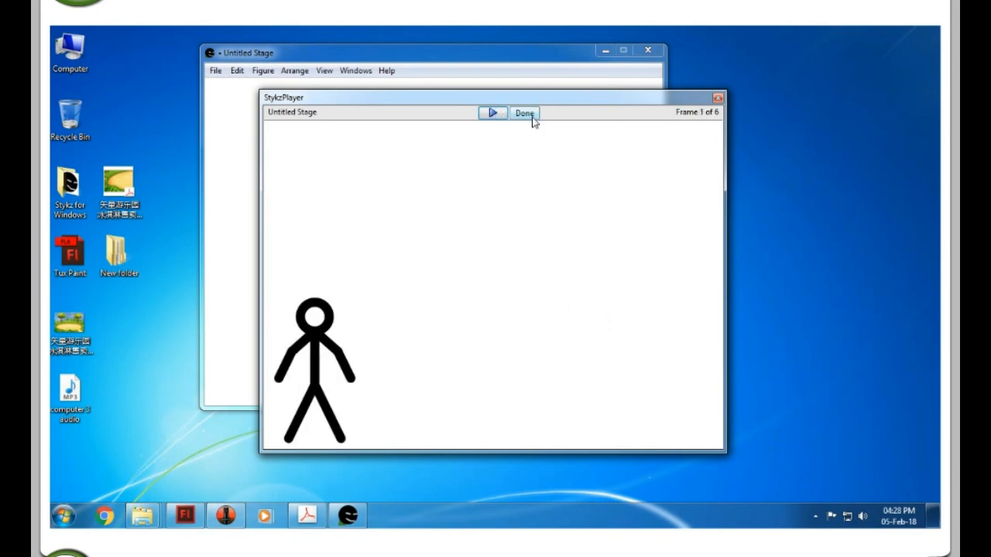
pyautogui.click(525, 113)
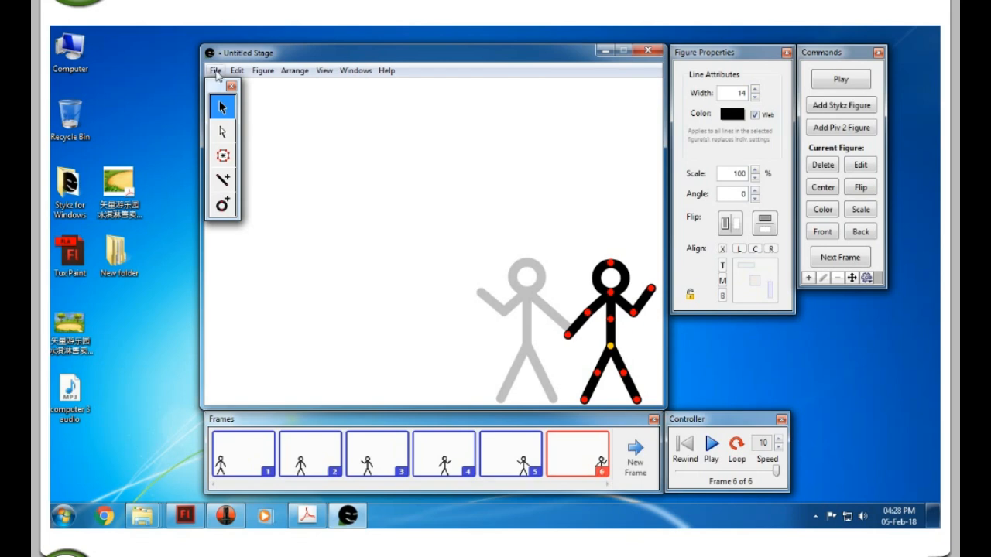
# Save the animation as a Stykz document named walkinganimation in the Animations folder
pyautogui.click(216, 72)
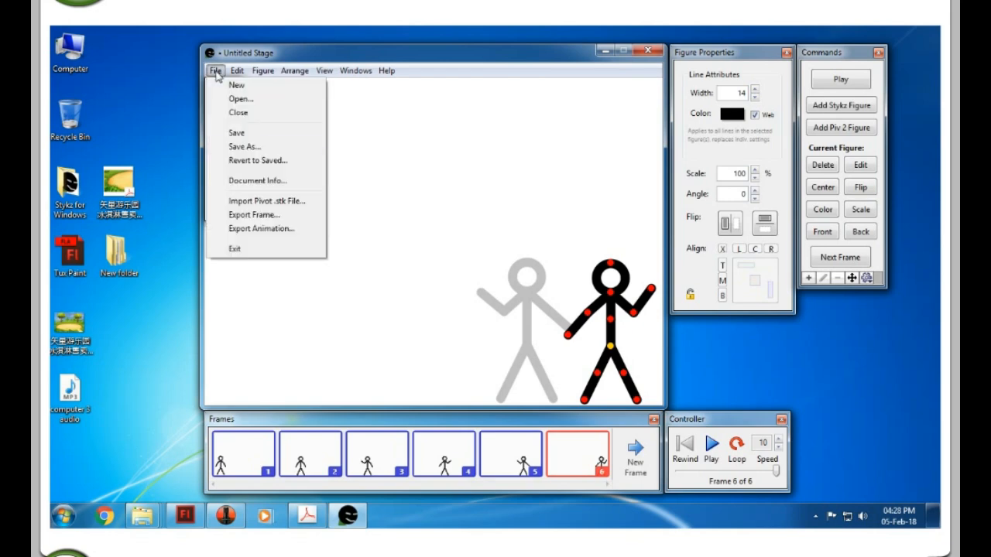
pyautogui.click(254, 148)
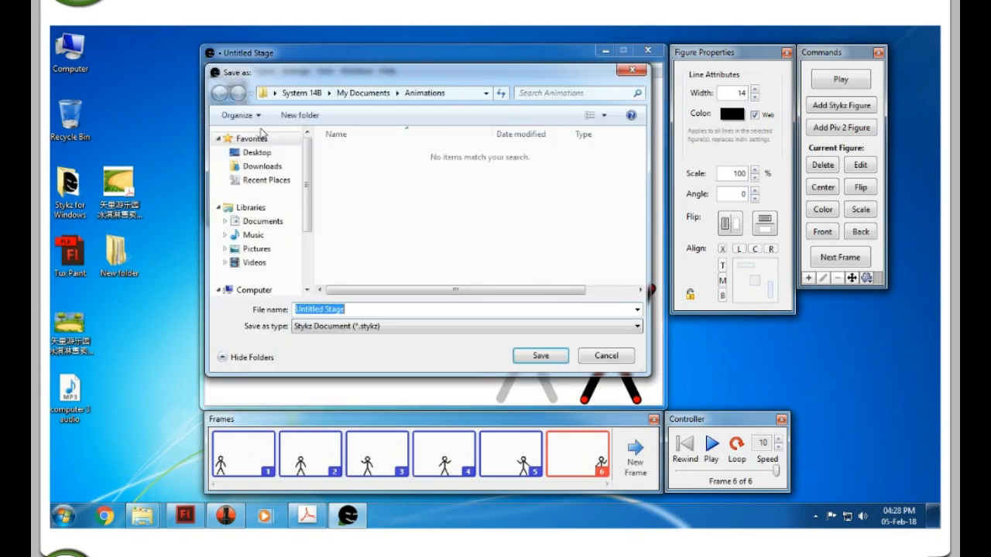
pyautogui.write('walk')
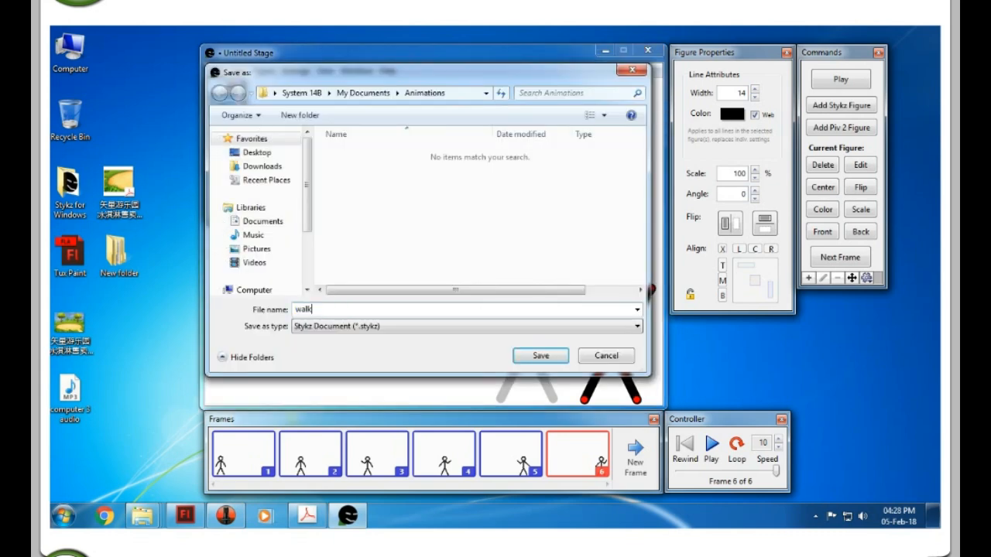
pyautogui.write('inganimation')
pyautogui.click(541, 357)
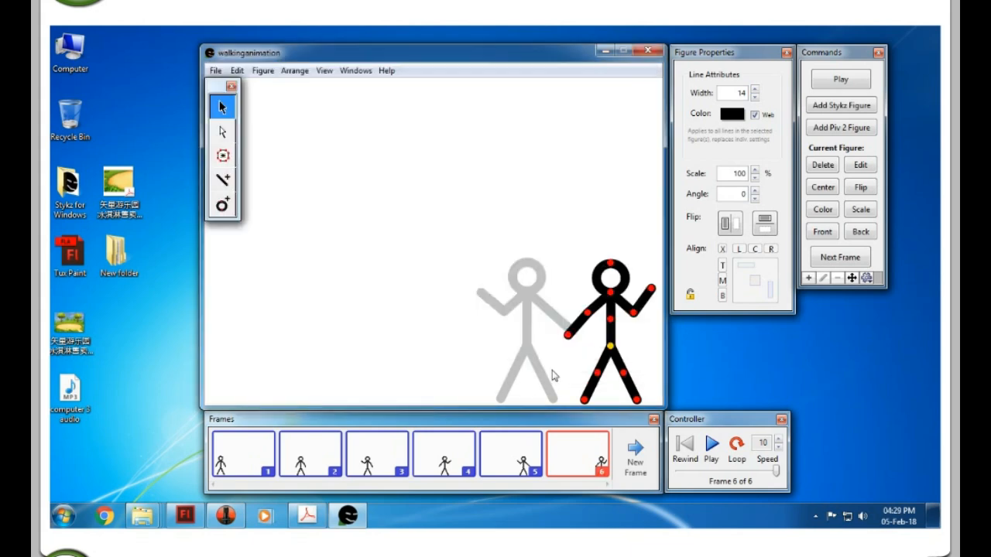